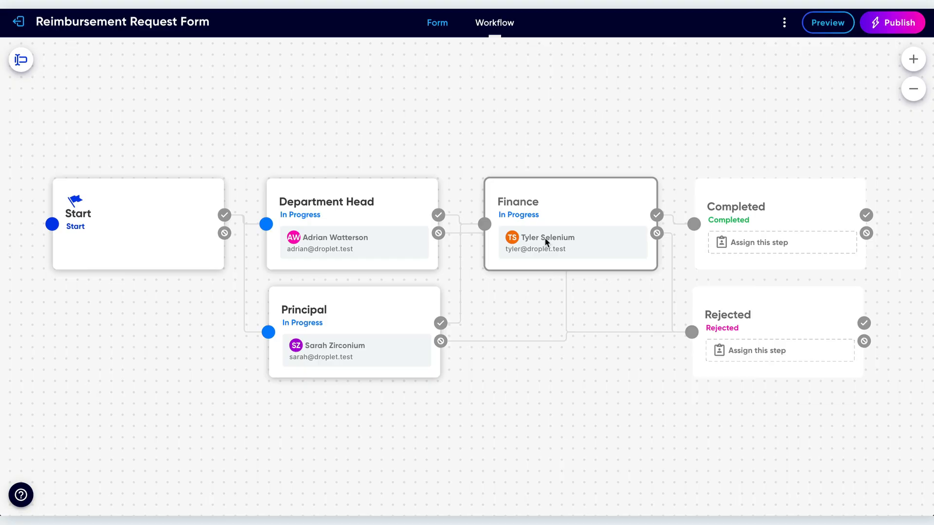
Open the notification settings of the Department Head workflow step.
click(388, 214)
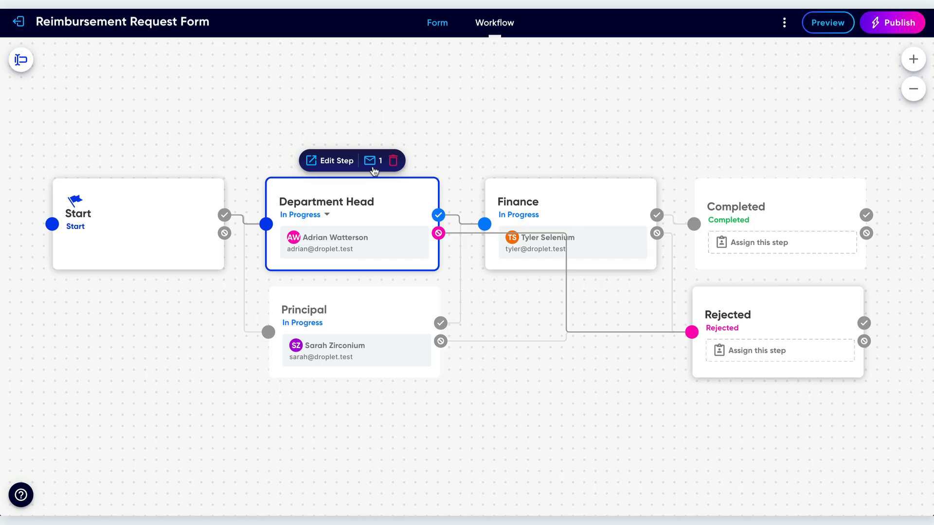
click(374, 309)
click(564, 202)
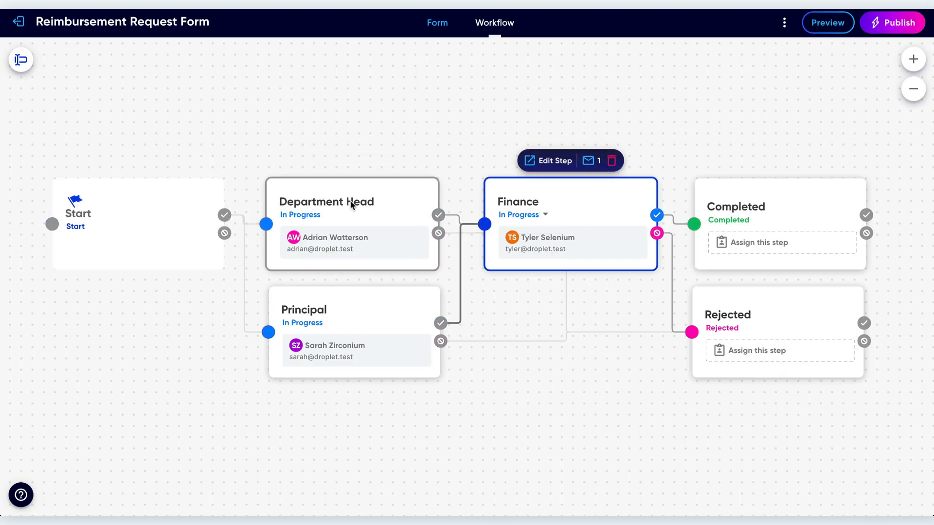
drag(373, 206, 375, 206)
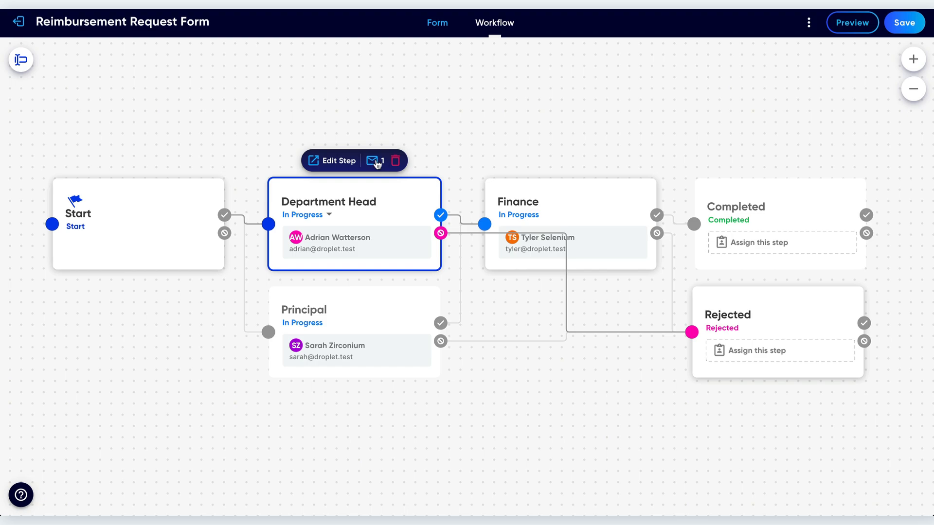
click(372, 161)
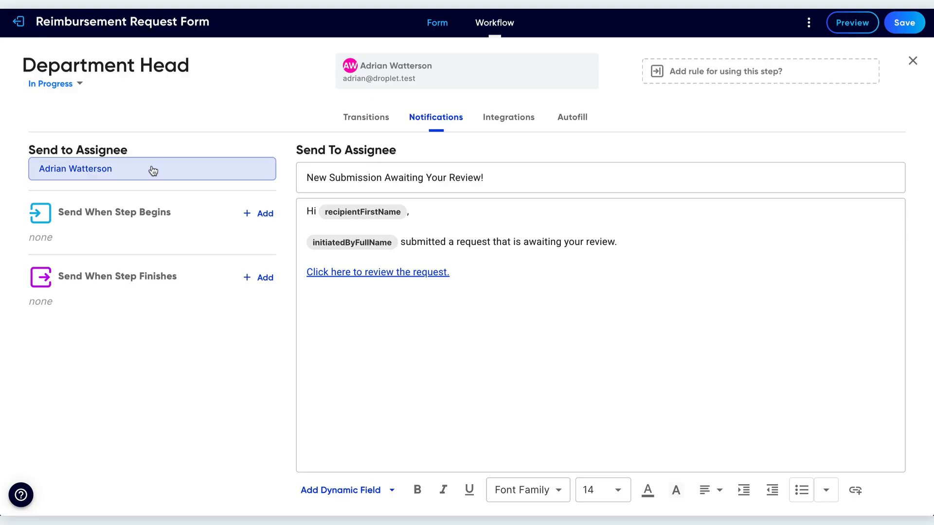
Insert "Reimbursement Request" after "New" in the subject line of the assignee notification.
click(330, 179)
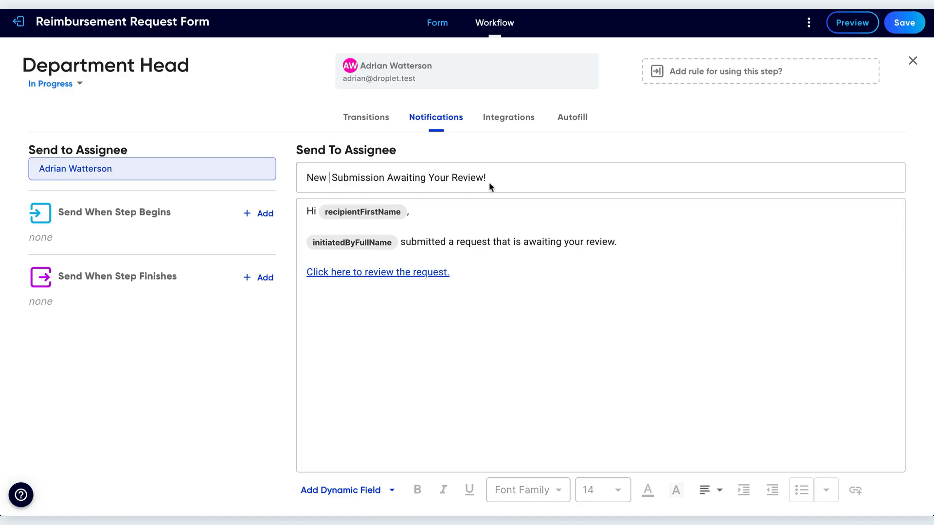
click(328, 178)
text(Reimburse)
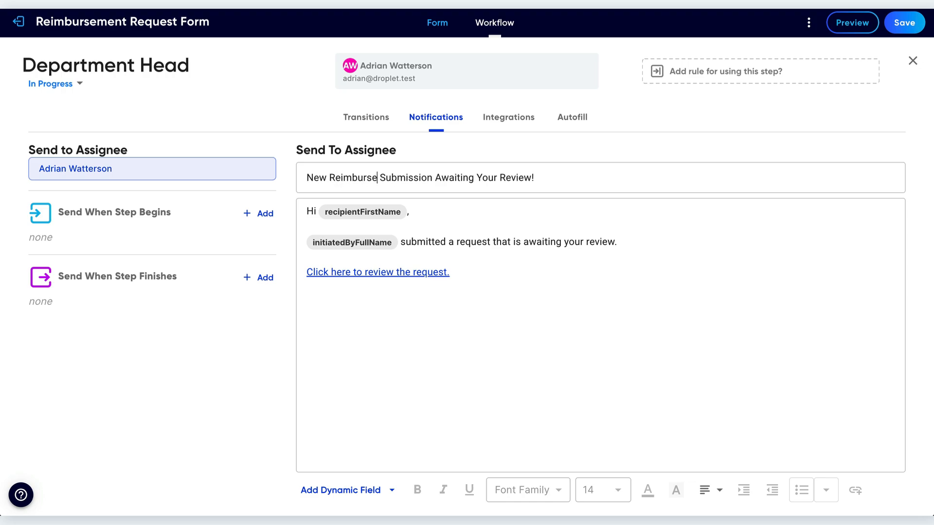
text(ment Request)
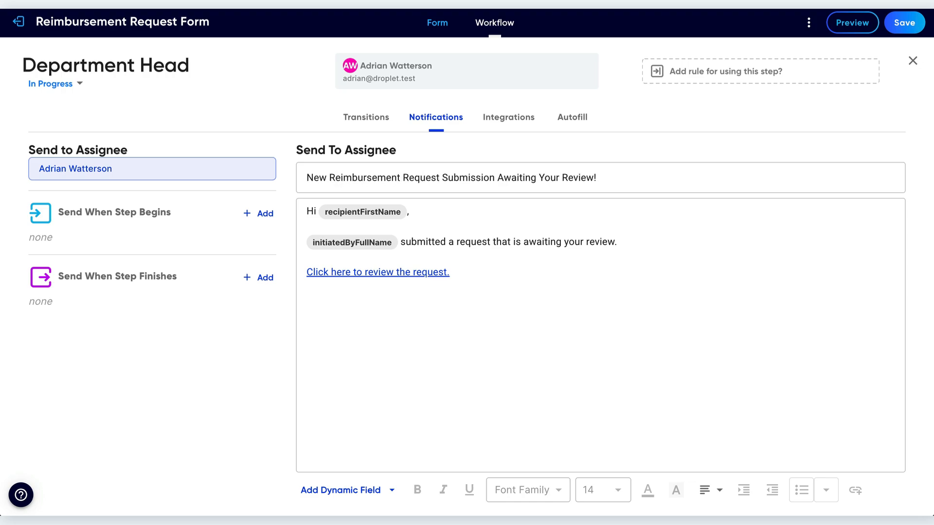
Replace "Reimbursement Request" in the notification's subject with the Form Name dynamic field.
shift+click(330, 178)
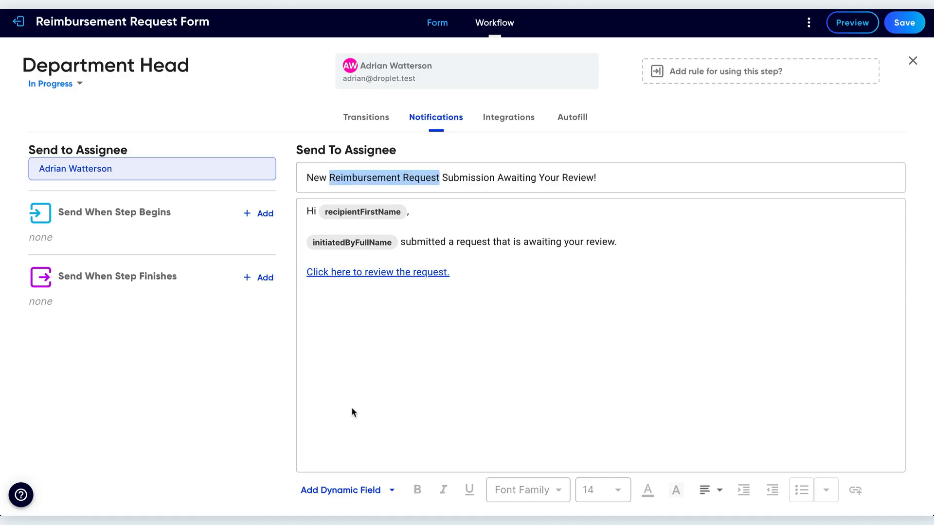
click(355, 491)
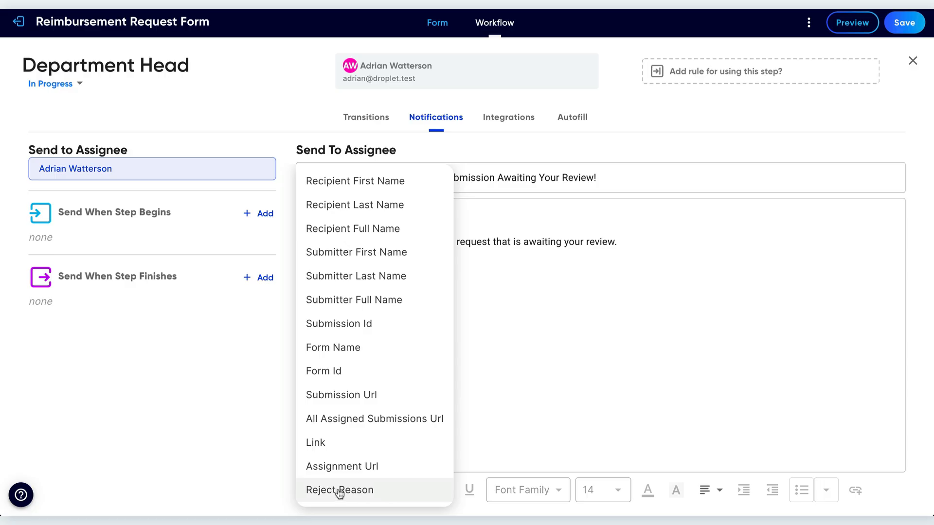
click(354, 348)
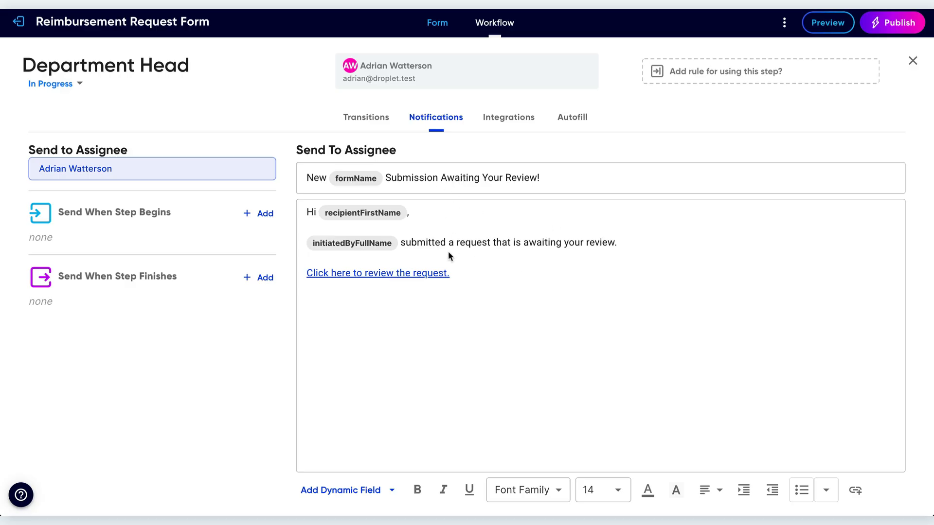
Look up the ID of the Category single-choice field in the form.
click(436, 26)
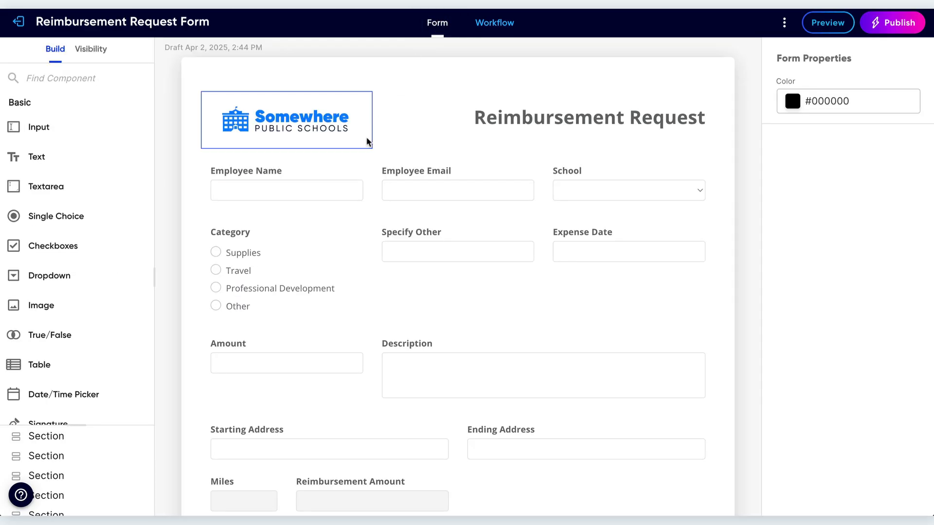
click(321, 227)
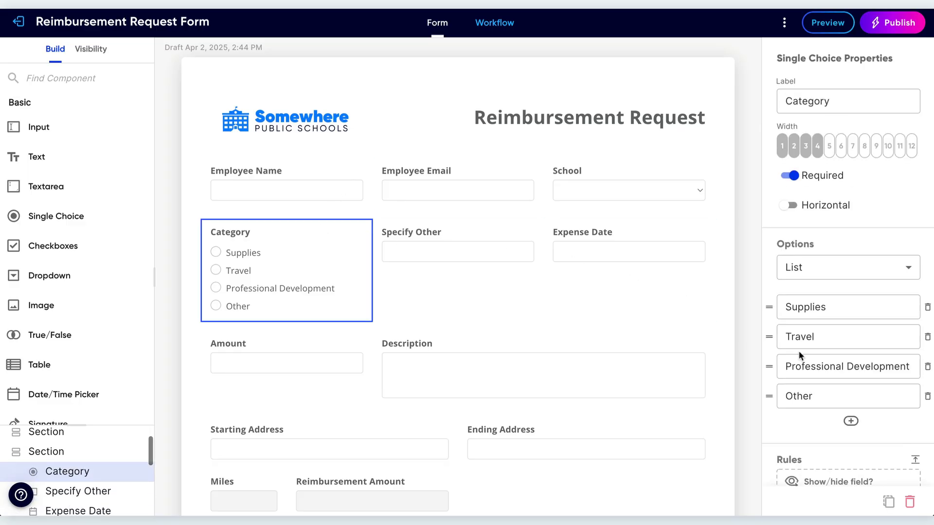
scroll(799, 354, down, 2)
scroll(799, 354, down, 4)
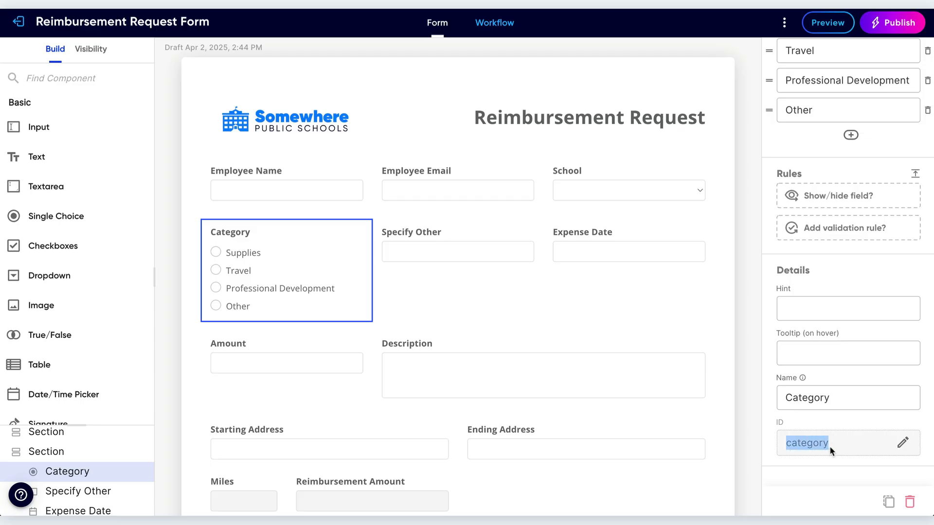
Reopen the Department Head's assignee notification and insert "reimbursement" before "request" and "for category" after it in the body.
click(500, 25)
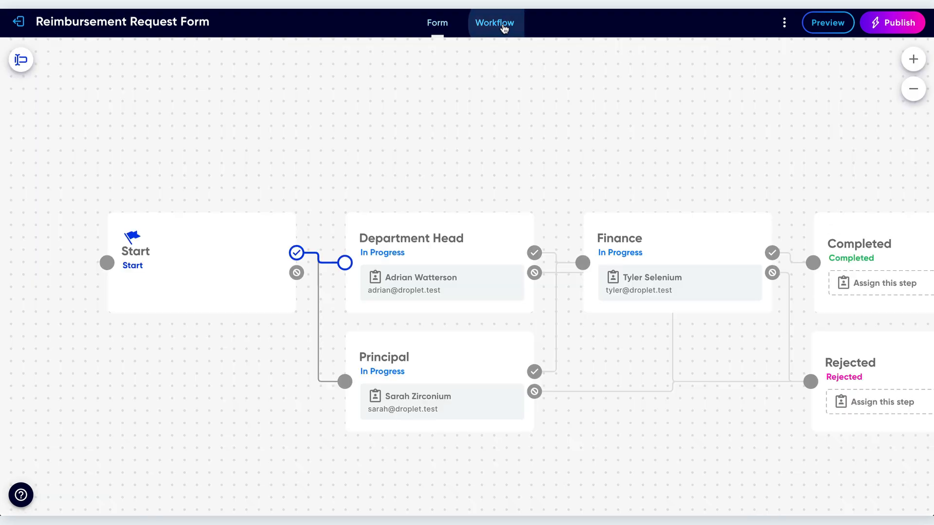
click(497, 230)
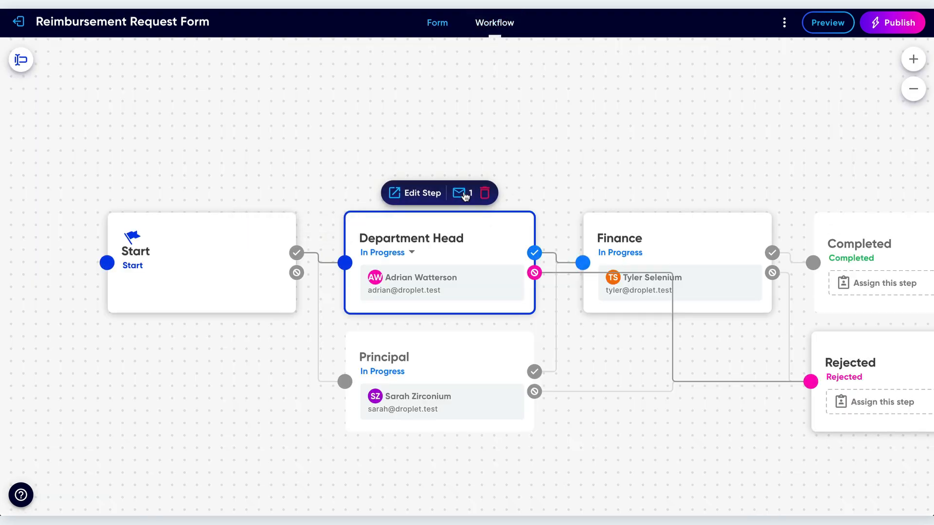
click(462, 193)
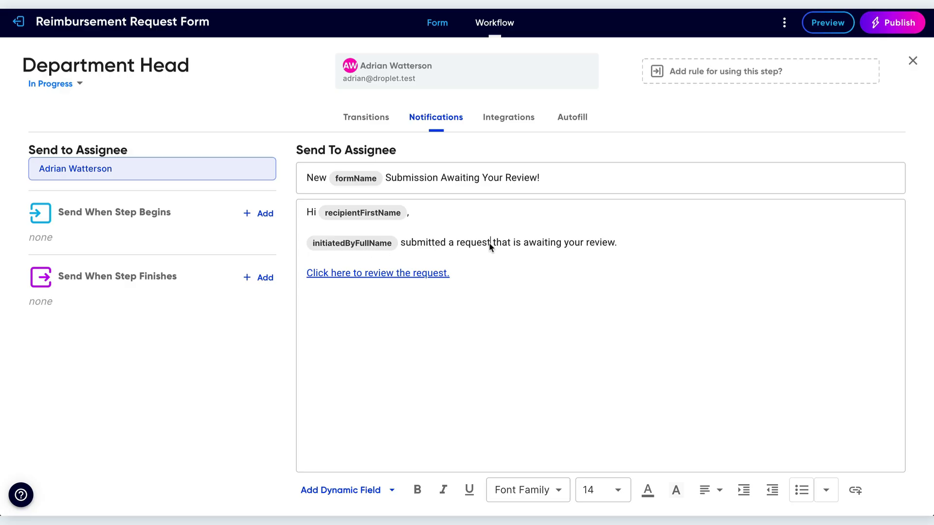
click(457, 245)
text(reimbursement)
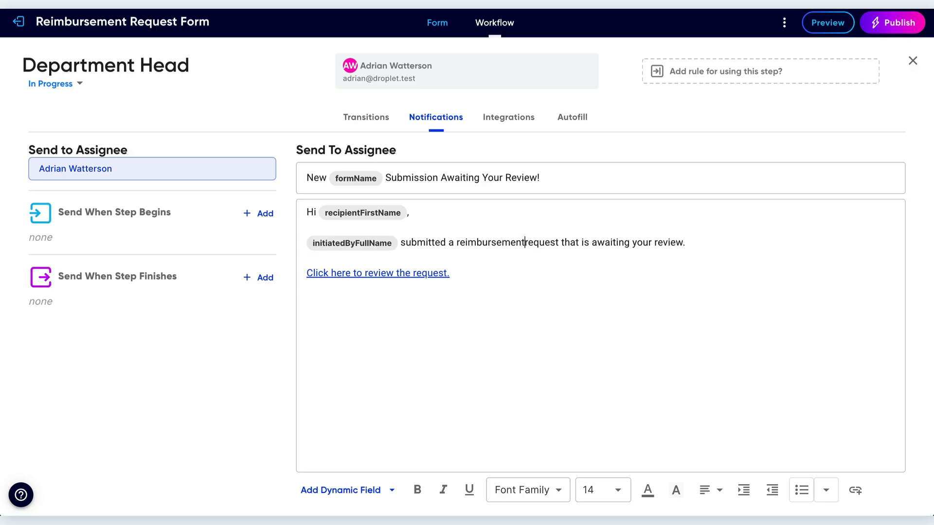
click(563, 244)
text(for )
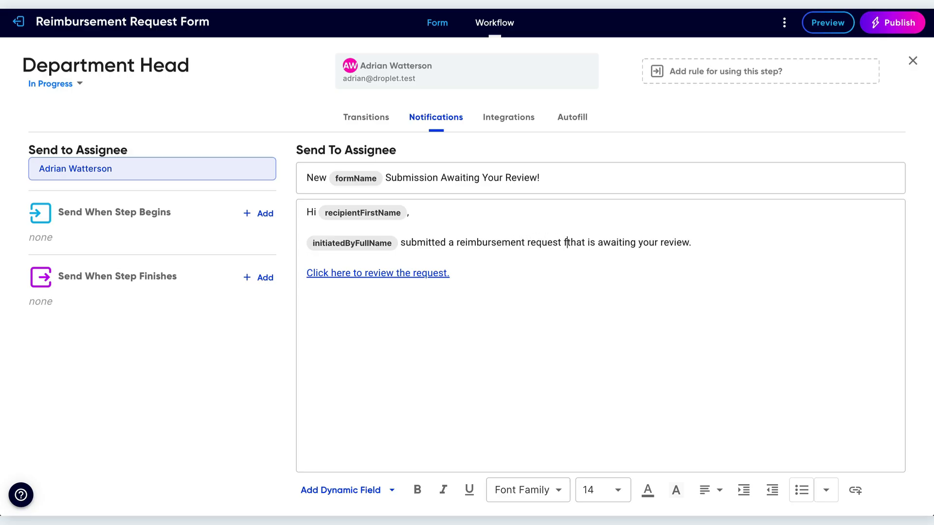
text(category)
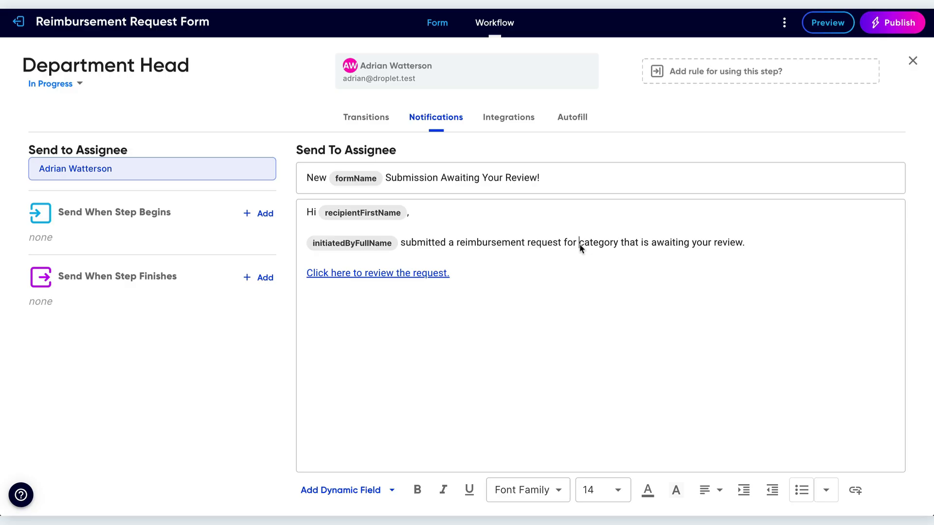
Enclose the word "category" in the notification body with double hash signs as ##category##.
drag(578, 243, 614, 247)
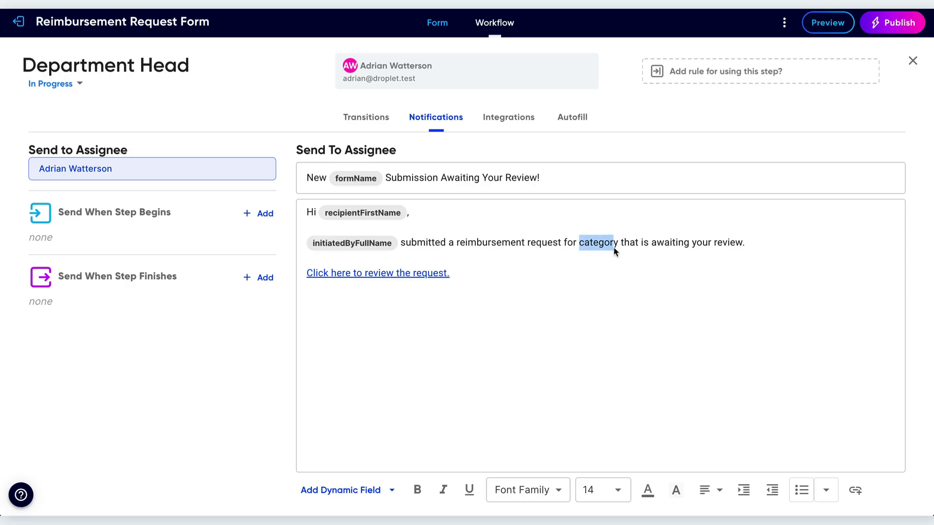
click(579, 245)
text(##)
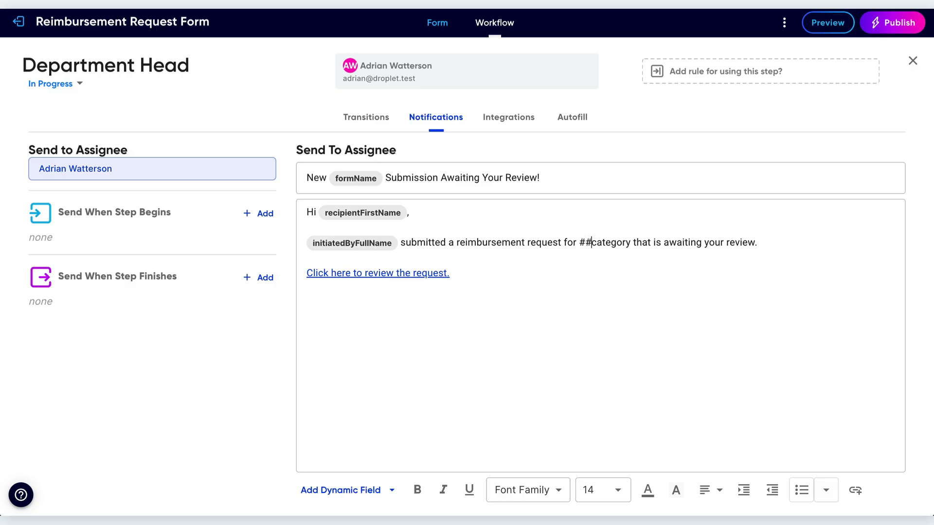
click(630, 245)
text(##)
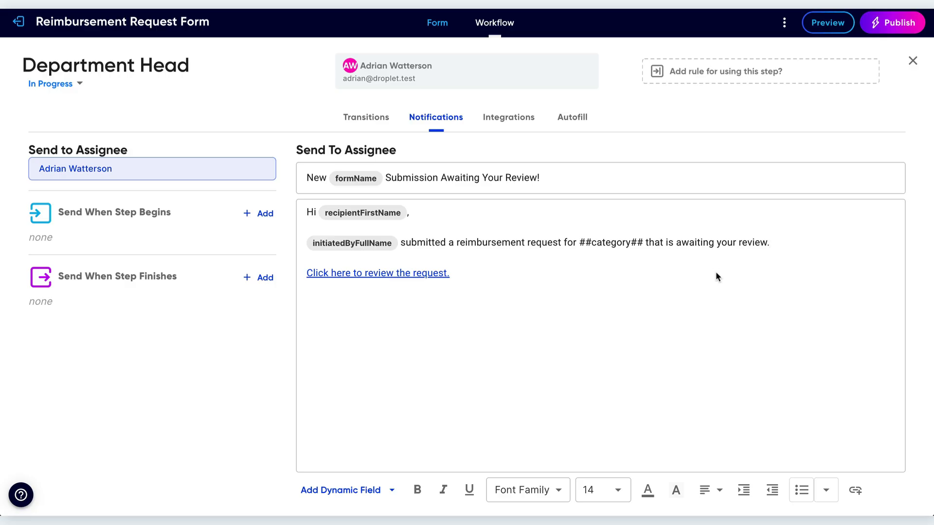
click(809, 112)
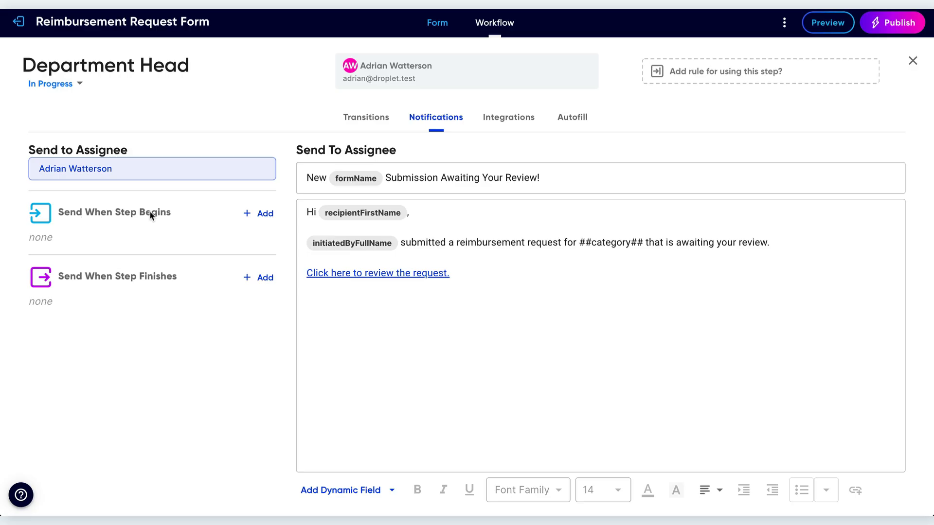
click(912, 60)
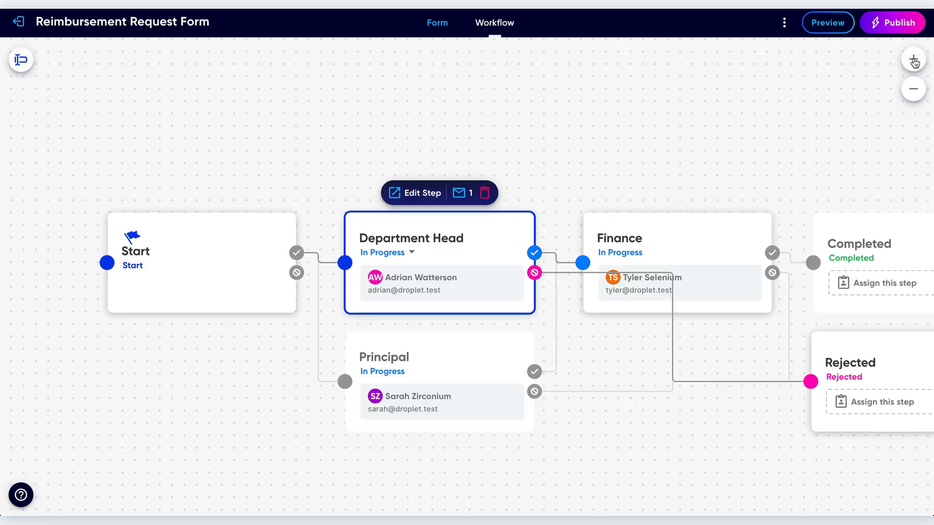
click(178, 260)
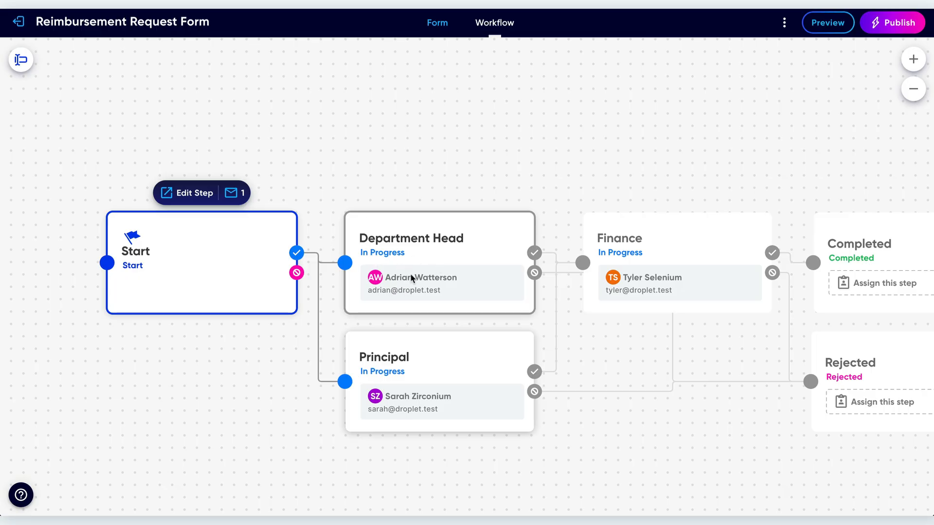
click(488, 246)
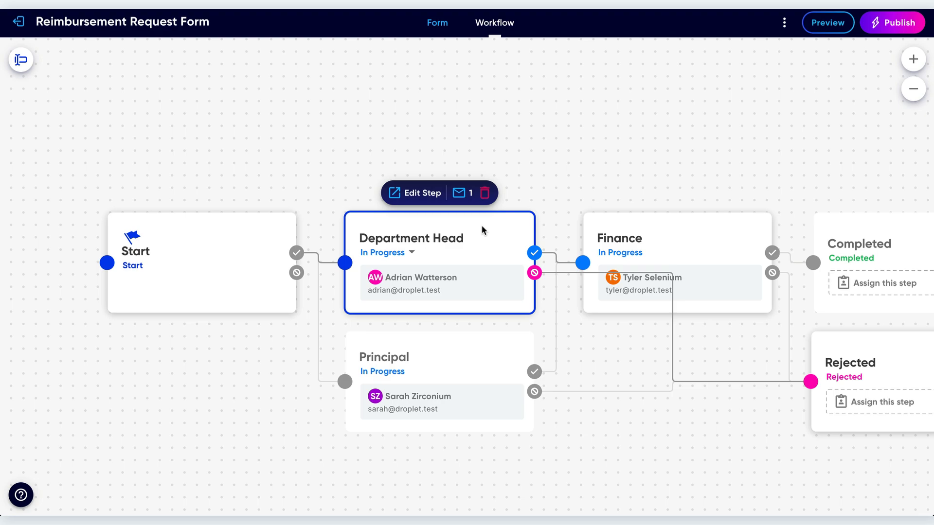
click(459, 193)
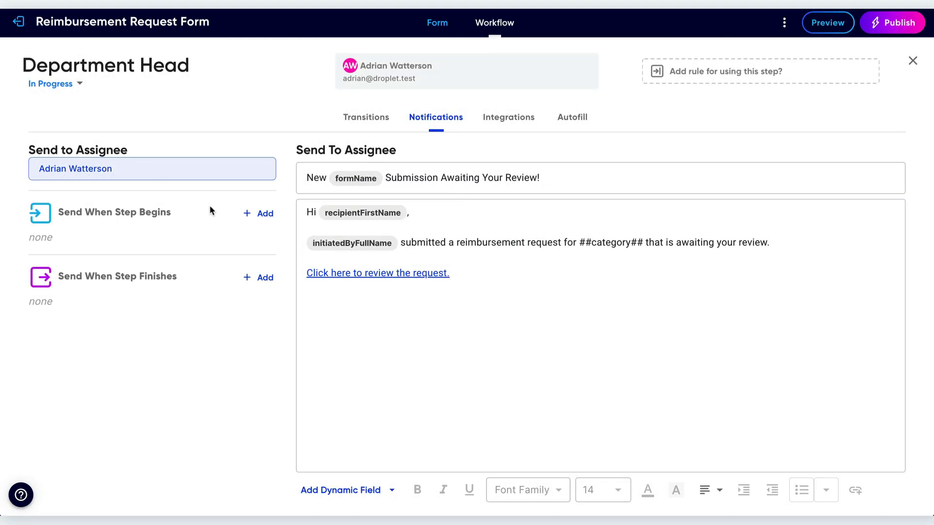
Add a Send When Step Begins notification to the Department Head step, with the third listed account as its recipient.
click(259, 216)
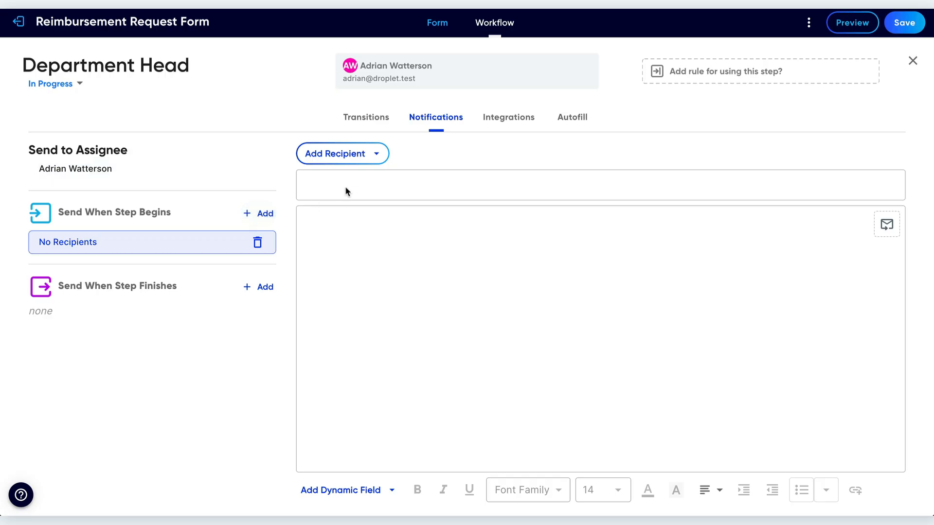
click(372, 158)
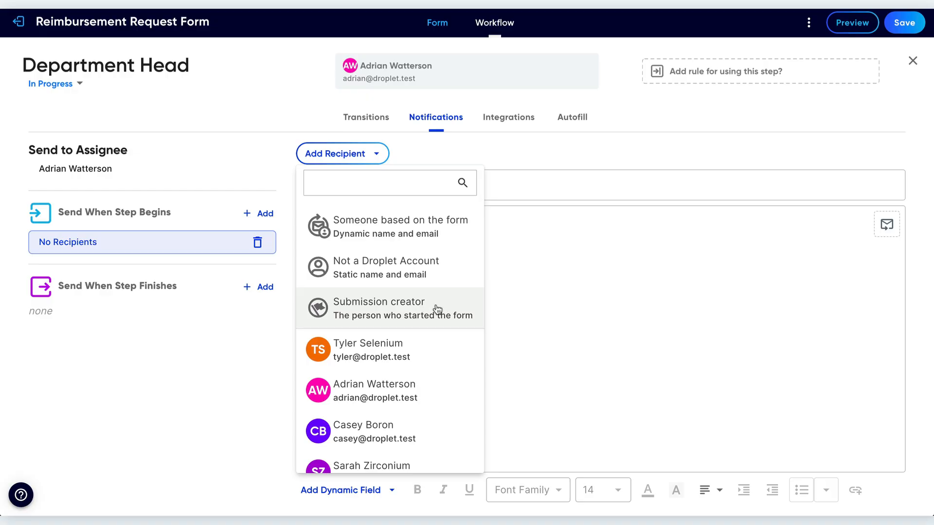
scroll(437, 310, down, 1)
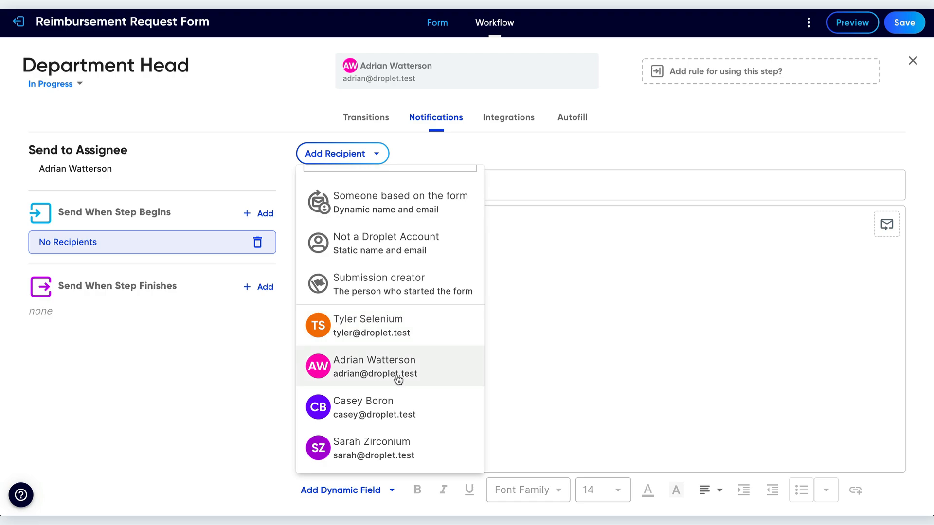
click(398, 406)
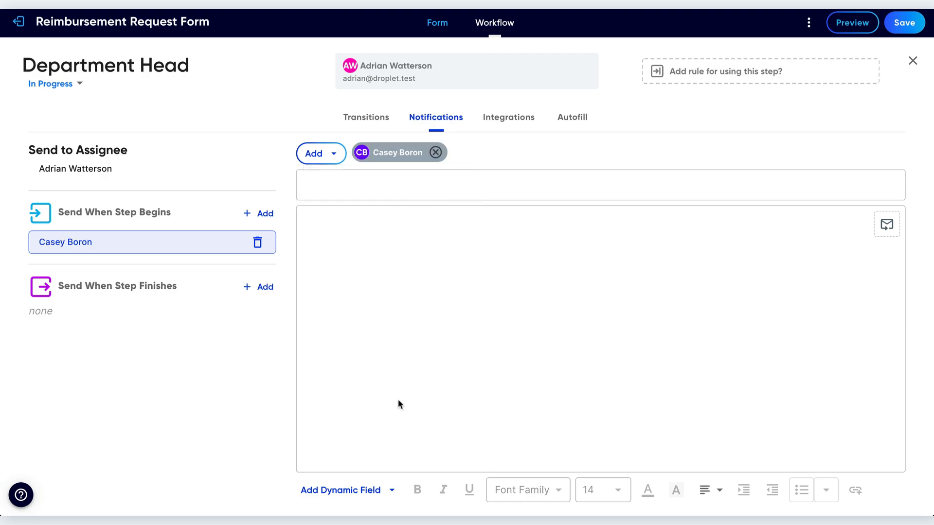
Set the new notification's subject to "FYI: A new", the Form Name dynamic field and "request has been submitted".
click(368, 186)
text(FYI: A new)
click(390, 491)
click(389, 345)
text(request has been submitted)
Begin the message body with "Hi", the recipient's first name and a comma, followed by a blank line.
click(418, 243)
click(348, 490)
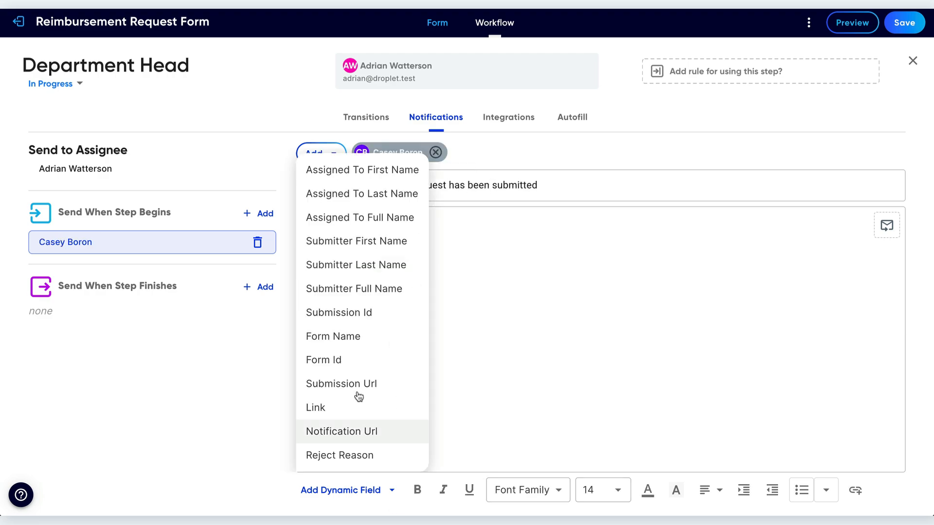
click(417, 225)
text(Hi Casey,)
key(Return)
key(Return)
Add the Submitter Full Name field, "has created a reimbursement request for ##category## and it is currently assigned to", and the assignedToFullName field.
click(347, 490)
click(357, 288)
text(has created a reimbursement request for ##category## and it is currently assigne)
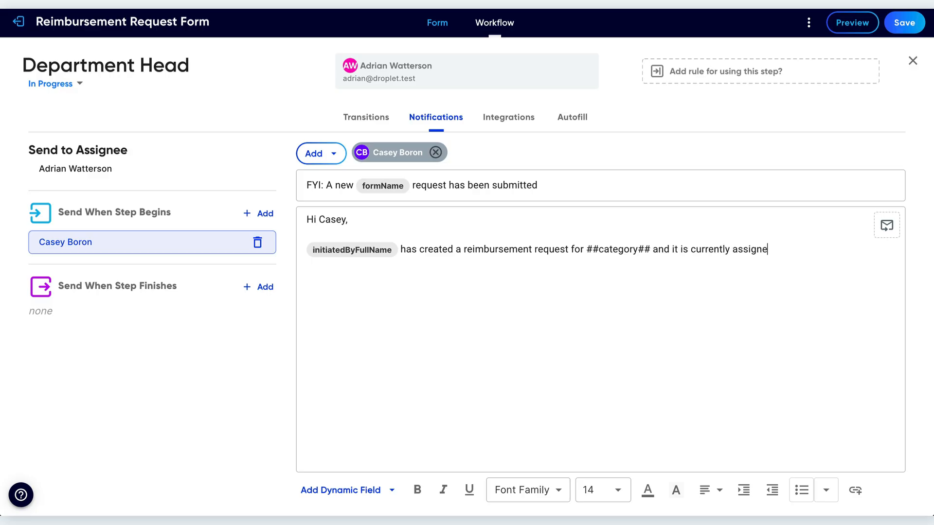
text(d to assignedToFullName for review and action.  You do not need to take action on this request; this email is just for your awareness.)
Continue with "for review and action. You do not need to take action on this request; this email is just for your awareness." and "Thank you!".
key(Return)
key(Return)
text(Thank you!)
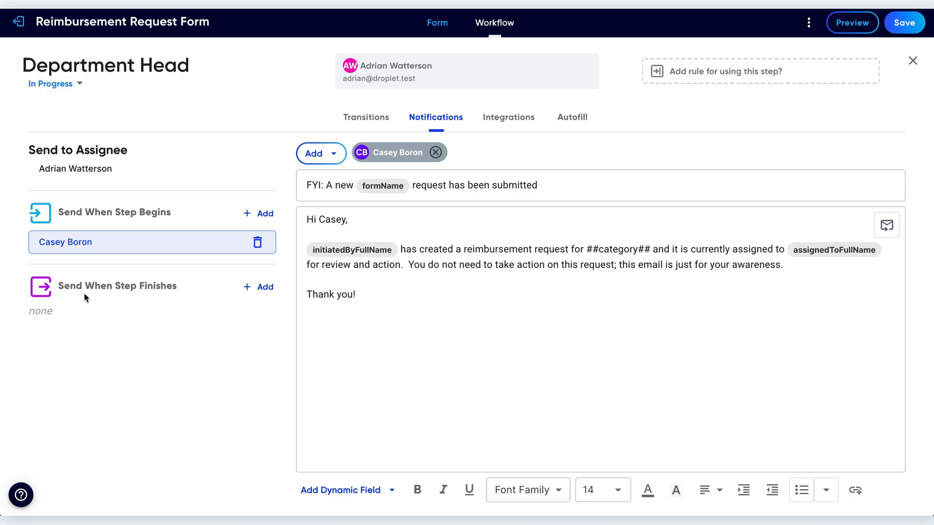
Save the workflow changes and return from the Department Head notifications to the Finance step in the workflow.
click(903, 22)
click(912, 60)
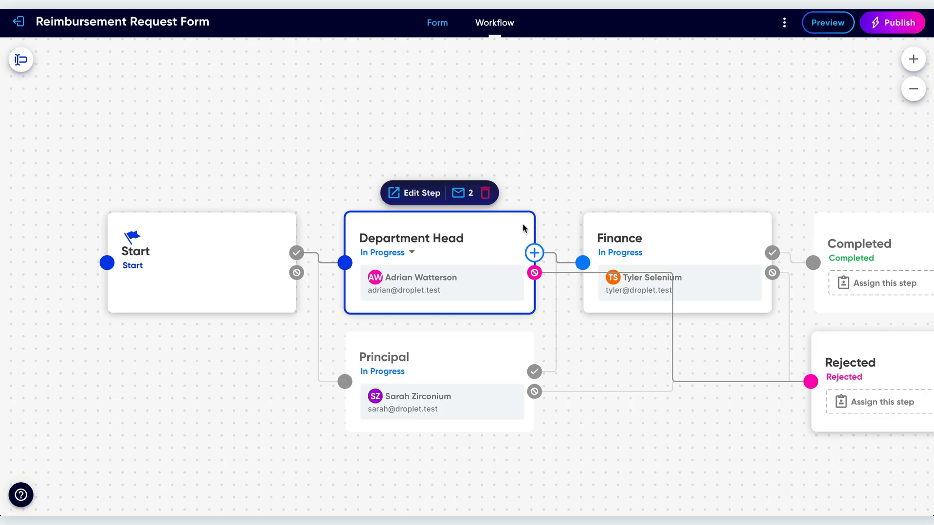
click(639, 227)
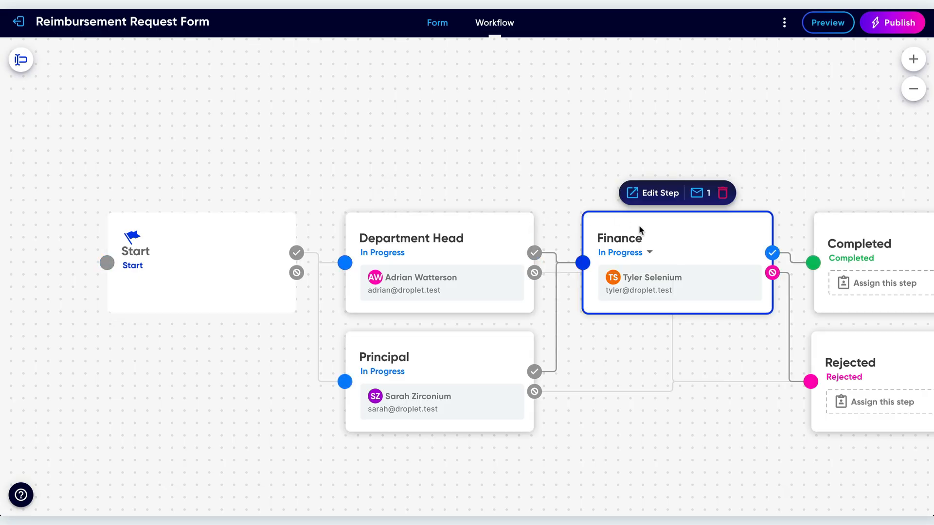
Open the Department Head step's notifications and start a send rule for the notification sent when the step begins.
click(507, 234)
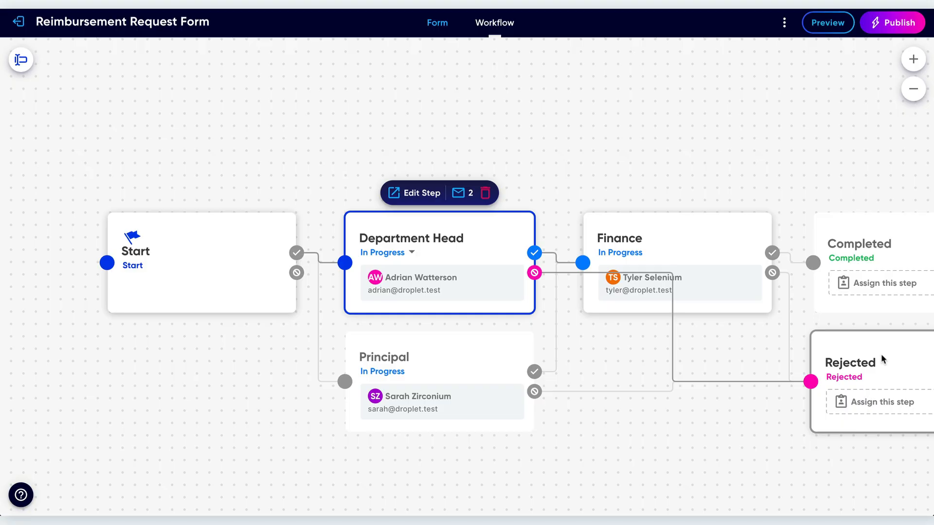
click(468, 193)
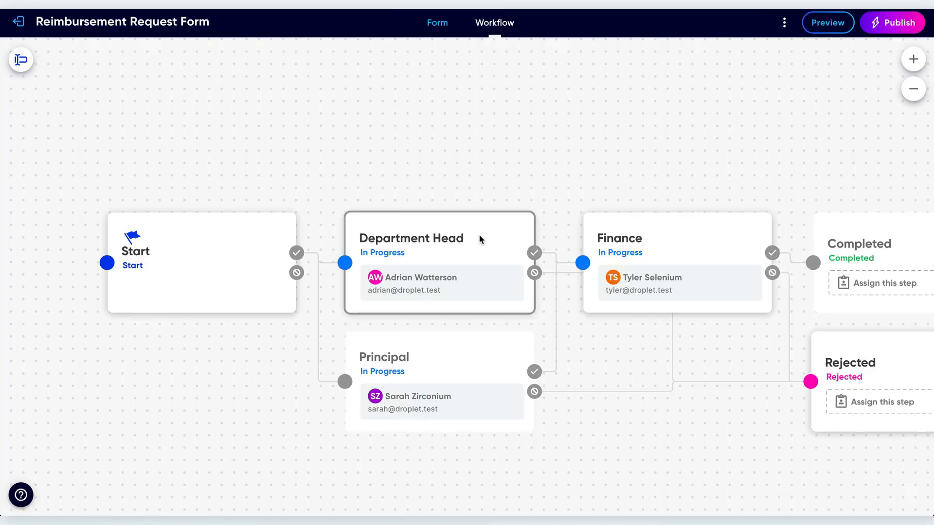
click(479, 237)
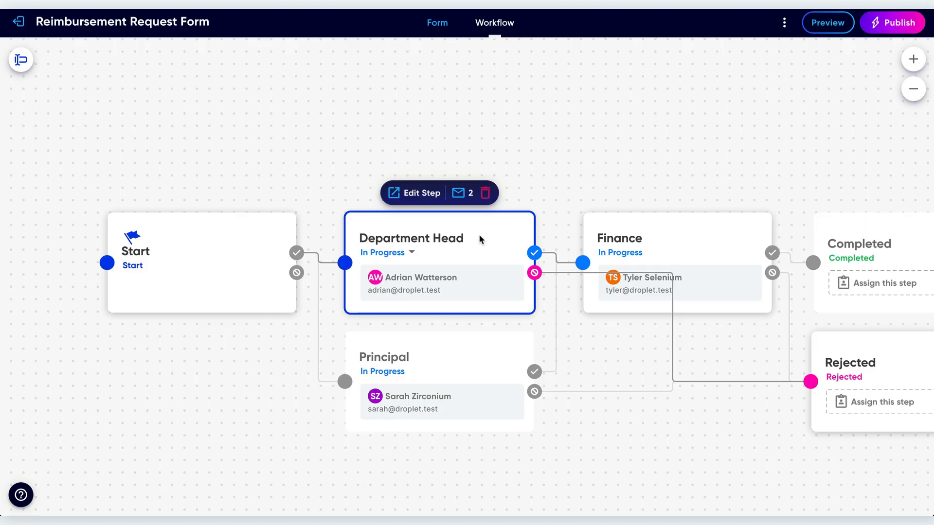
click(461, 193)
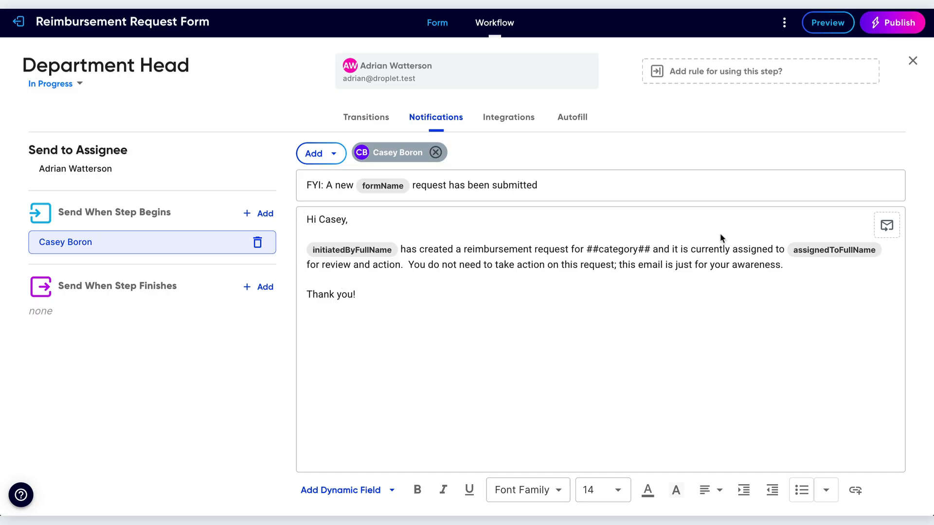
click(888, 226)
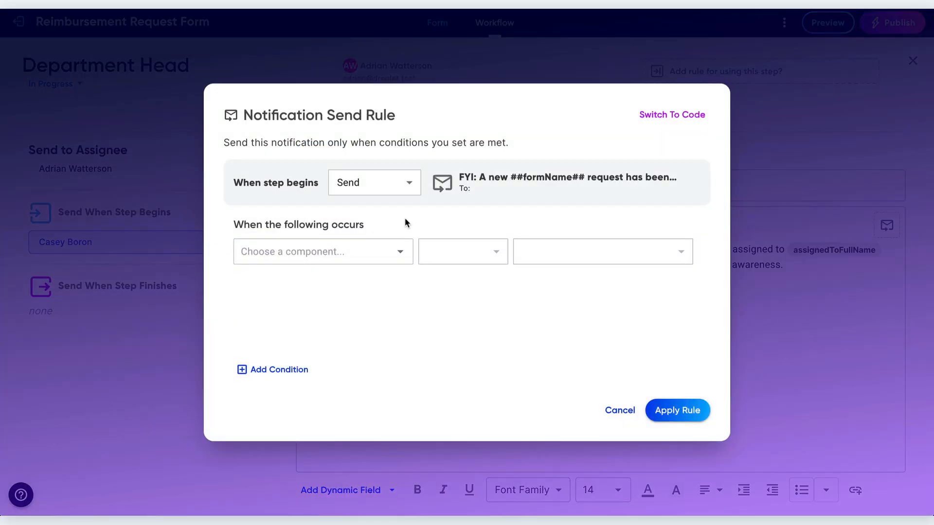
Set the send rule's first condition to Description contains "book".
click(401, 253)
scroll(332, 339, down, 5)
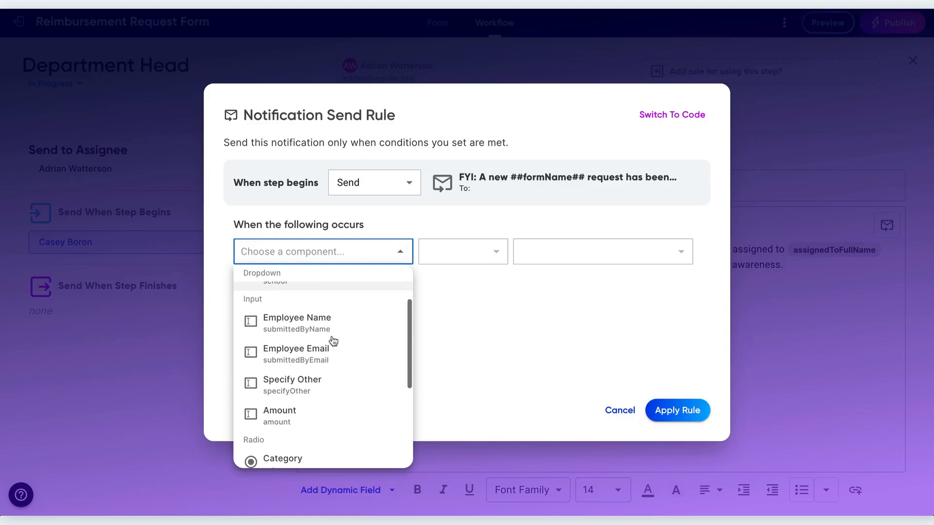
click(312, 450)
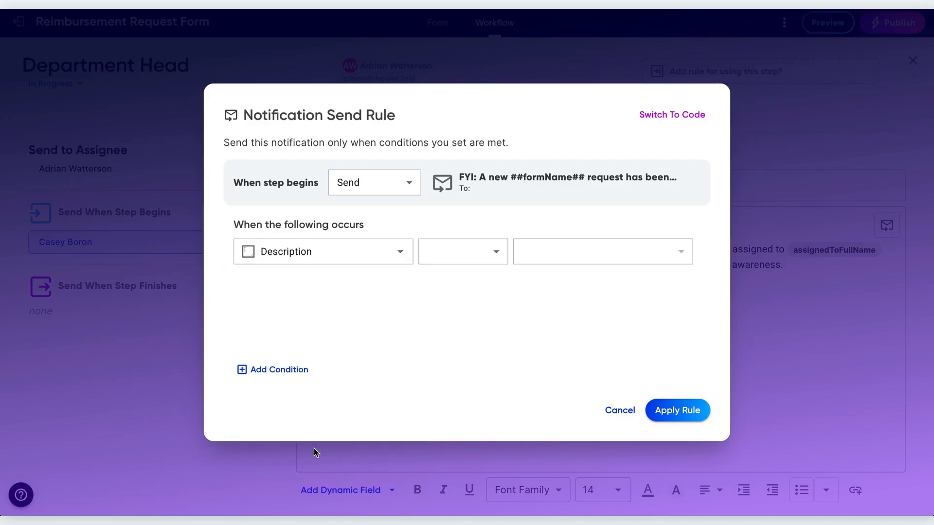
click(472, 258)
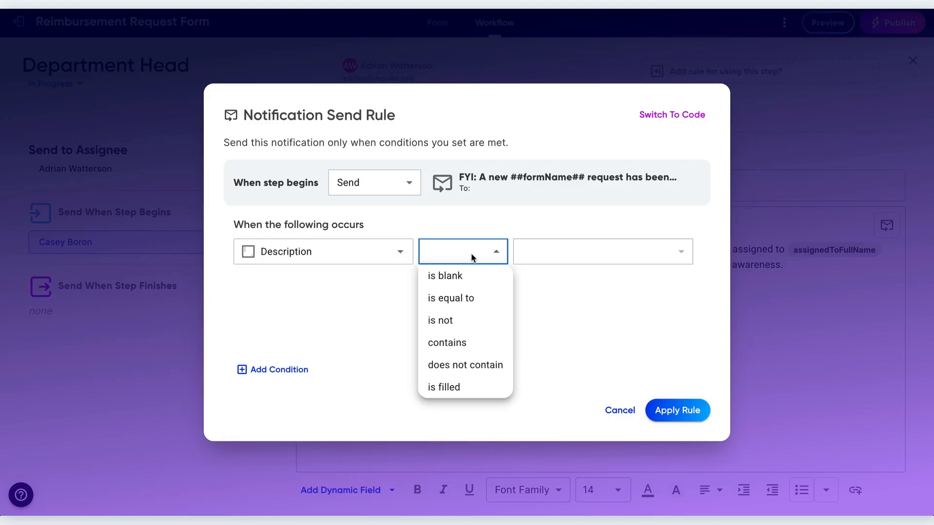
click(456, 343)
click(552, 251)
text(book)
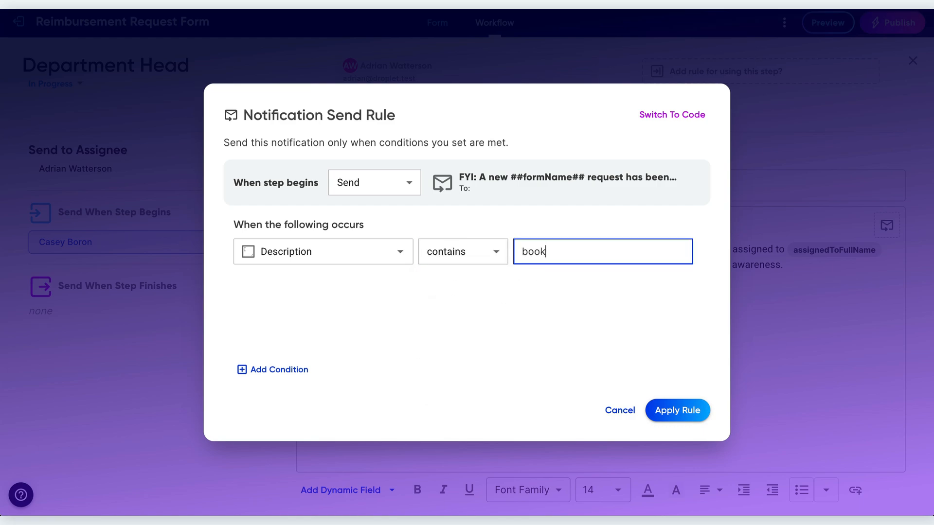
Add a second condition, Description contains "curriculum", and apply the notification send rule.
click(286, 371)
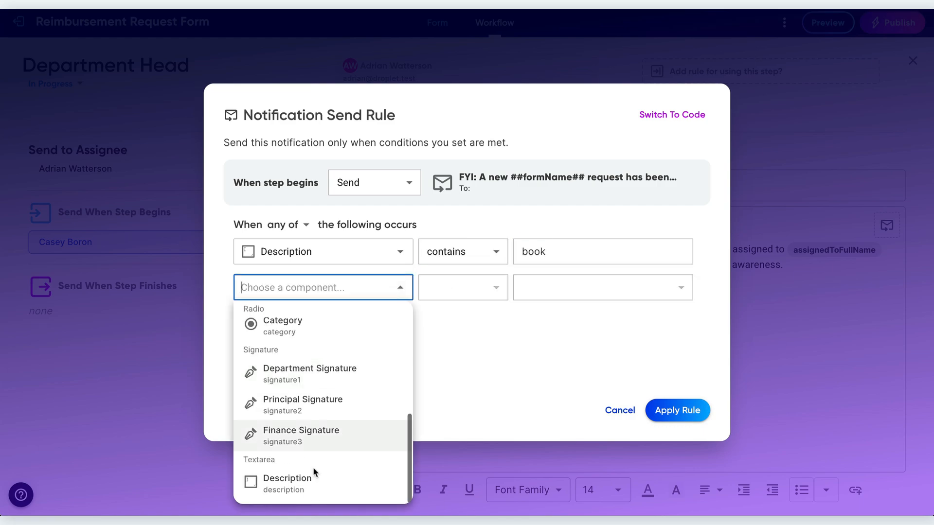
click(312, 472)
text(curriculum)
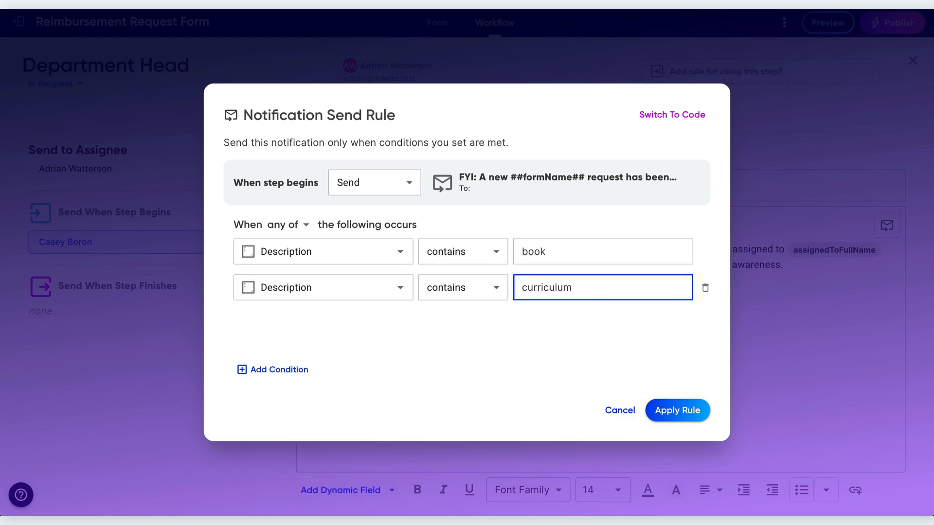
click(562, 334)
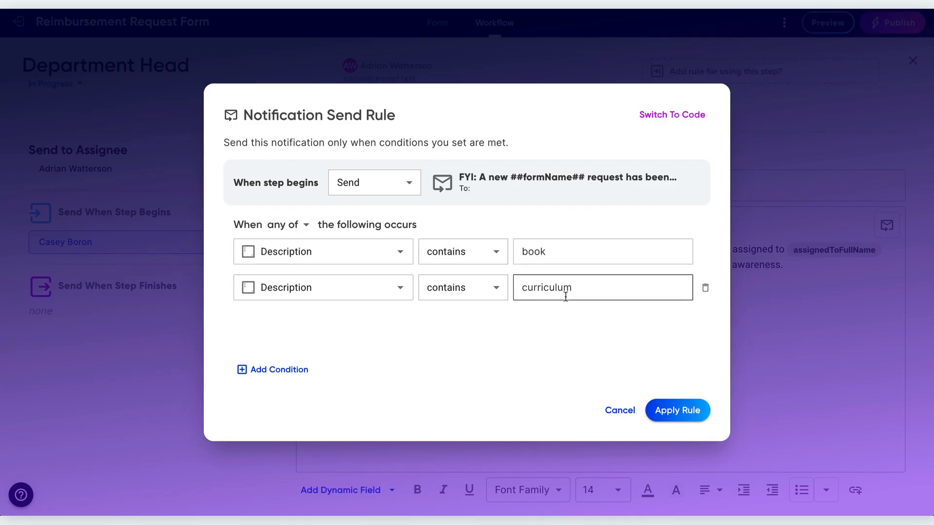
click(676, 414)
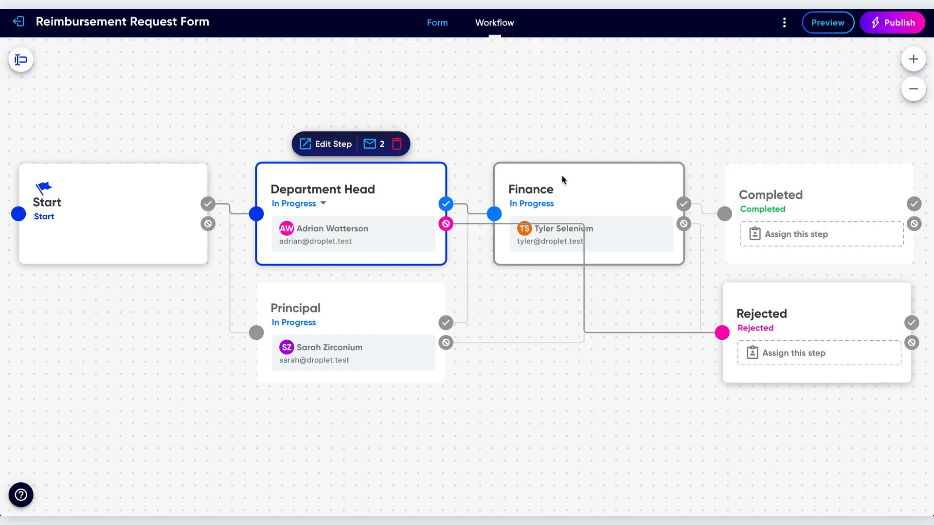
click(177, 200)
click(378, 297)
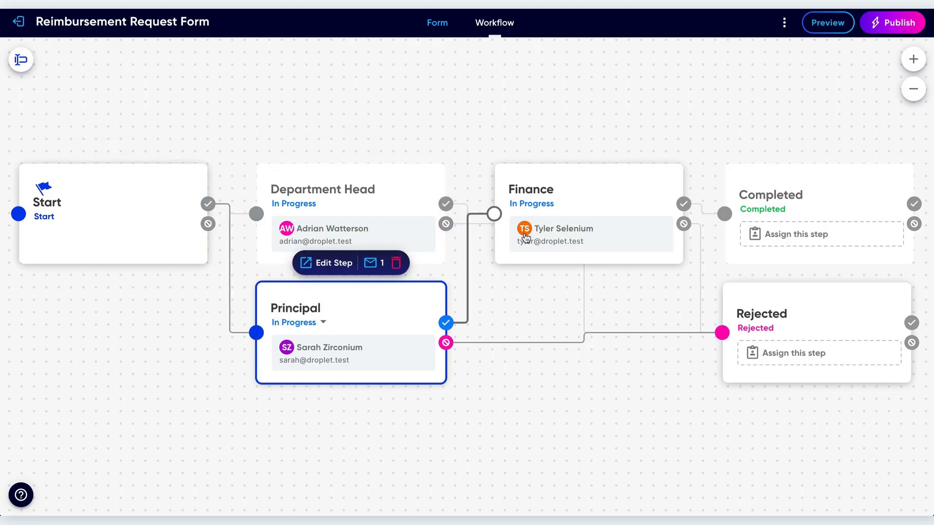
click(596, 195)
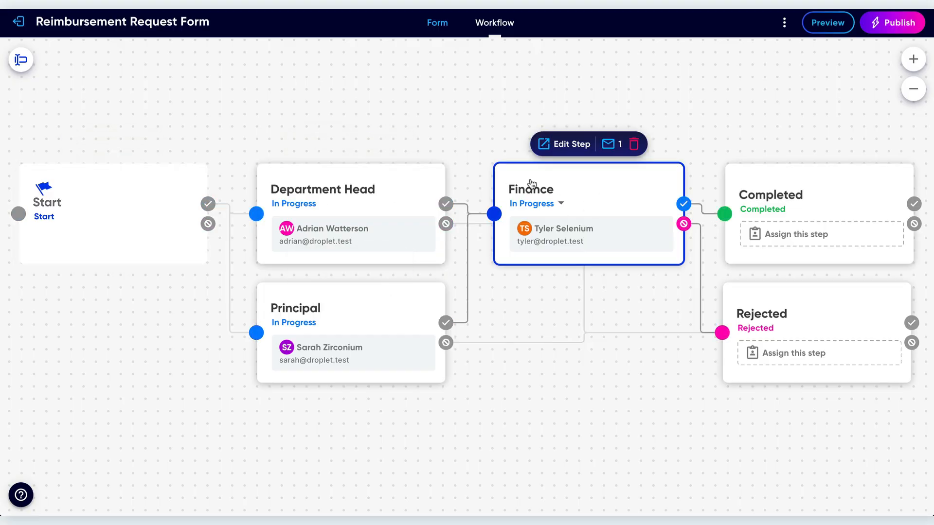
click(400, 191)
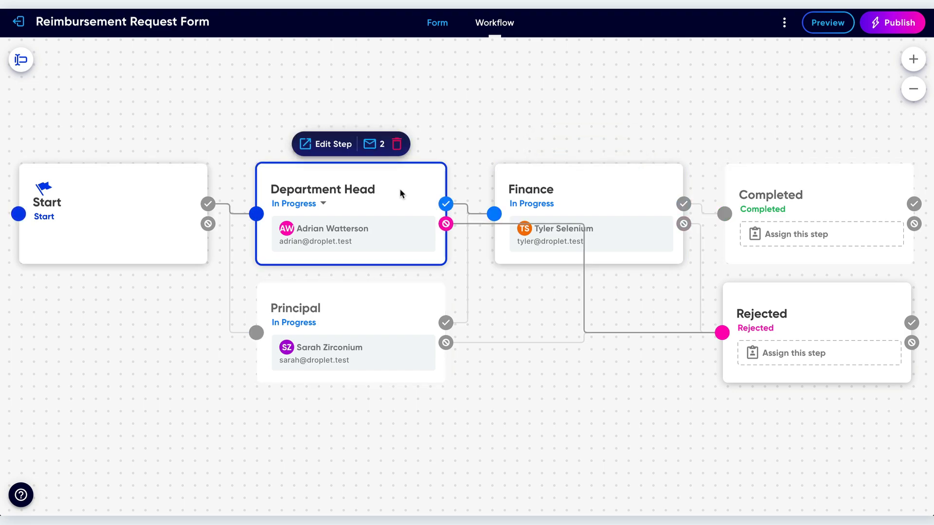